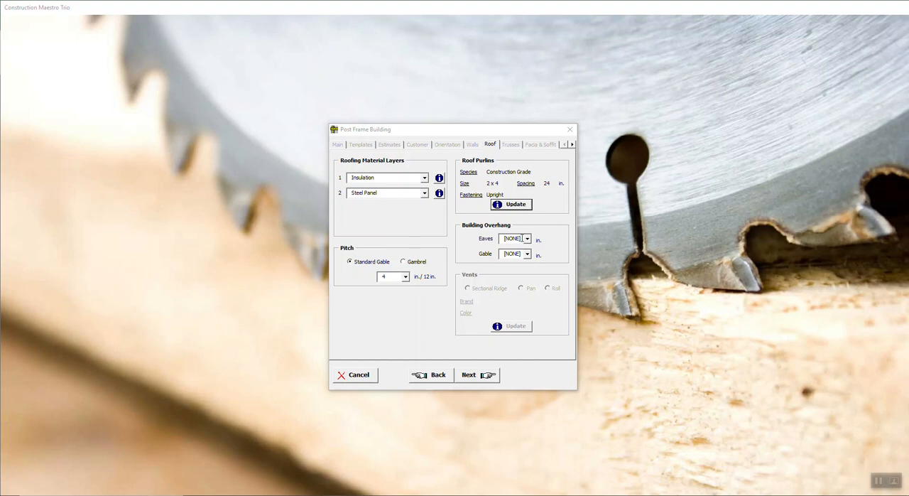
# Set the building overhang to 0 in. for both eaves and gable, and continue to the truss settings
pyautogui.click(528, 240)
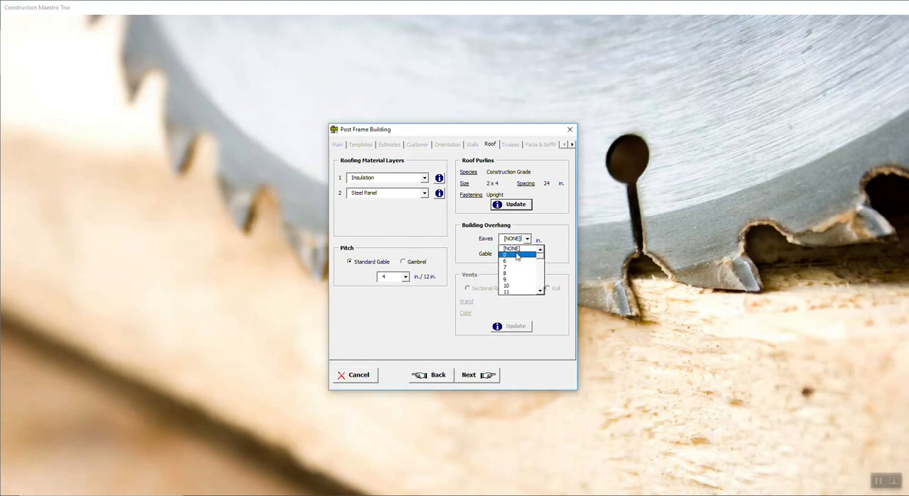
pyautogui.click(518, 254)
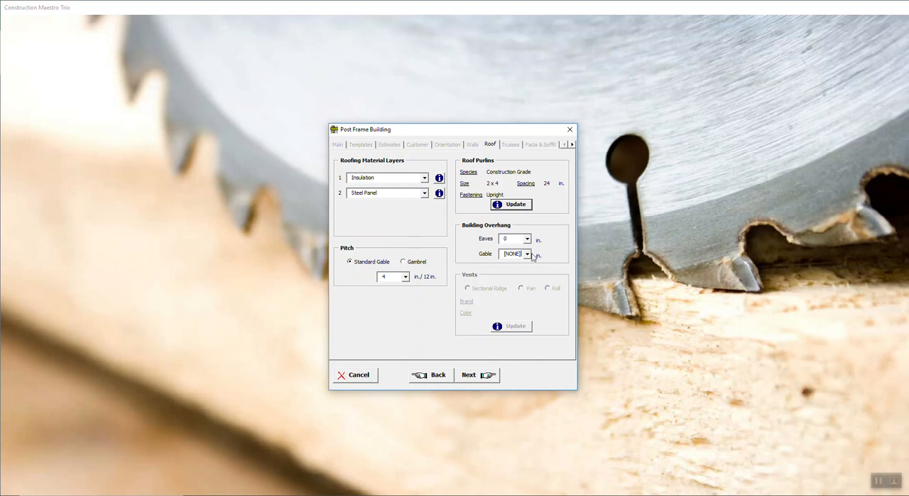
pyautogui.click(528, 255)
pyautogui.click(519, 270)
pyautogui.click(480, 377)
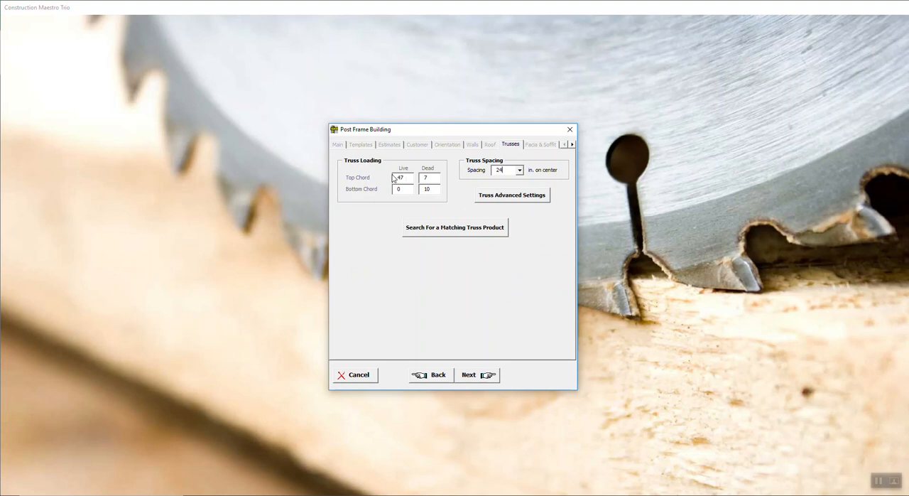
# Set the truss loading to top chord 25 live and 5 dead, bottom chord 5 dead, with 96 in. truss spacing
pyautogui.moveTo(411, 176)
pyautogui.mouseDown()
pyautogui.moveTo(383, 175)
pyautogui.moveTo(411, 190)
pyautogui.mouseUp()
pyautogui.moveTo(413, 177); pyautogui.dragTo(375, 179)
pyautogui.write('25')
pyautogui.press('Tab')
pyautogui.write('5')
pyautogui.press('Tab')
pyautogui.press('Tab')
pyautogui.write('5')
pyautogui.moveTo(505, 171); pyautogui.dragTo(490, 174)
pyautogui.write('96')
# Review the heel height and plys options in the advanced truss settings, and close them without saving
pyautogui.click(491, 200)
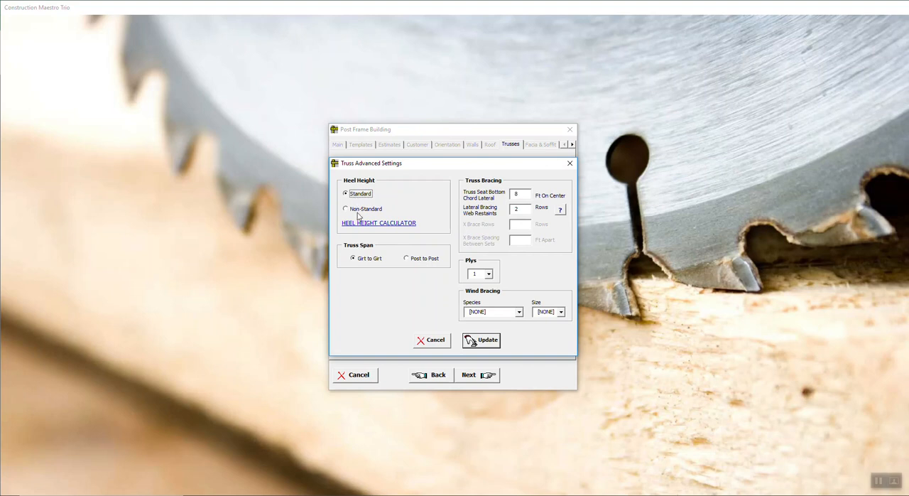
pyautogui.click(353, 214)
pyautogui.click(355, 194)
pyautogui.click(490, 275)
pyautogui.click(489, 274)
pyautogui.click(441, 344)
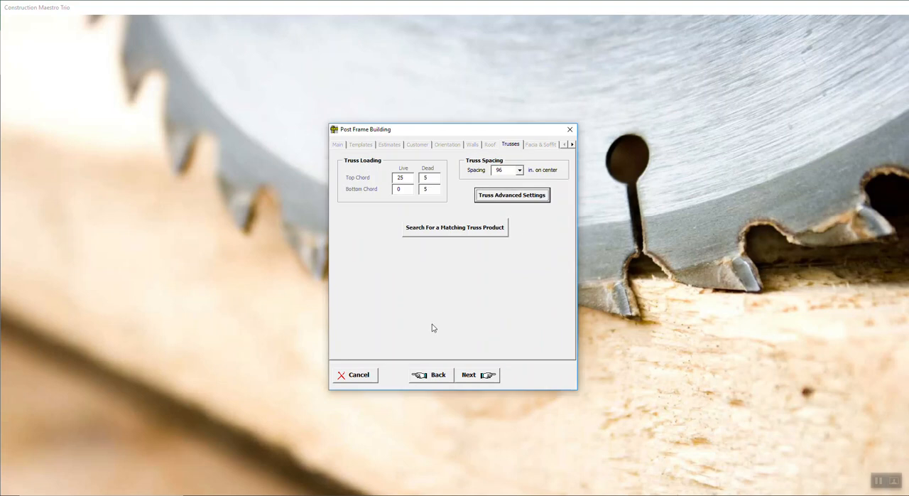
# Search for a matching truss product, and set the top and bottom chord sizes to 5.25
pyautogui.click(459, 231)
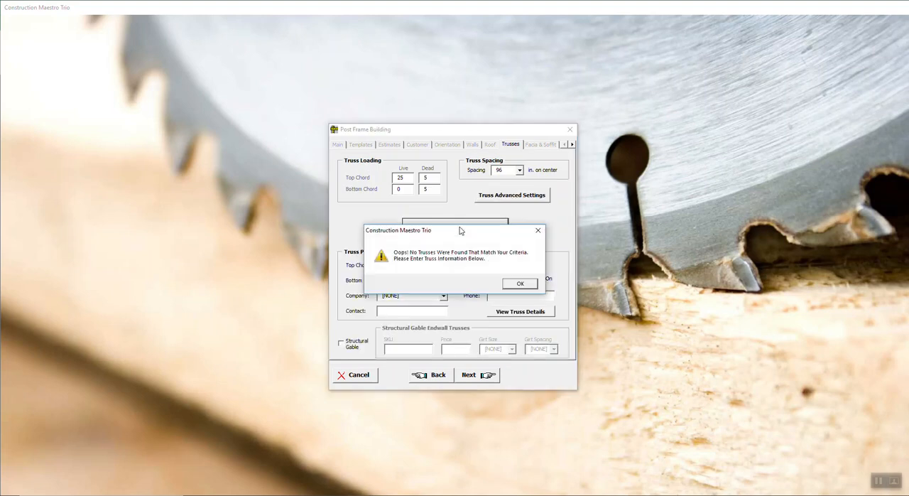
pyautogui.click(520, 283)
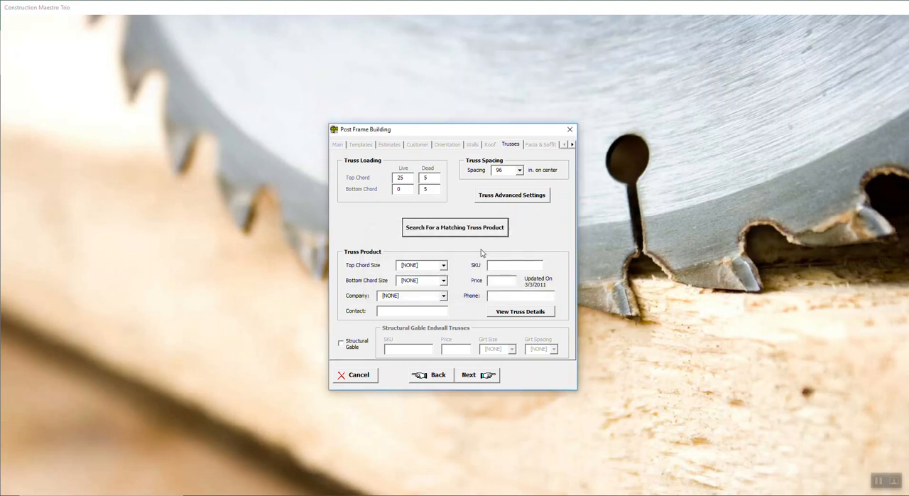
pyautogui.click(443, 267)
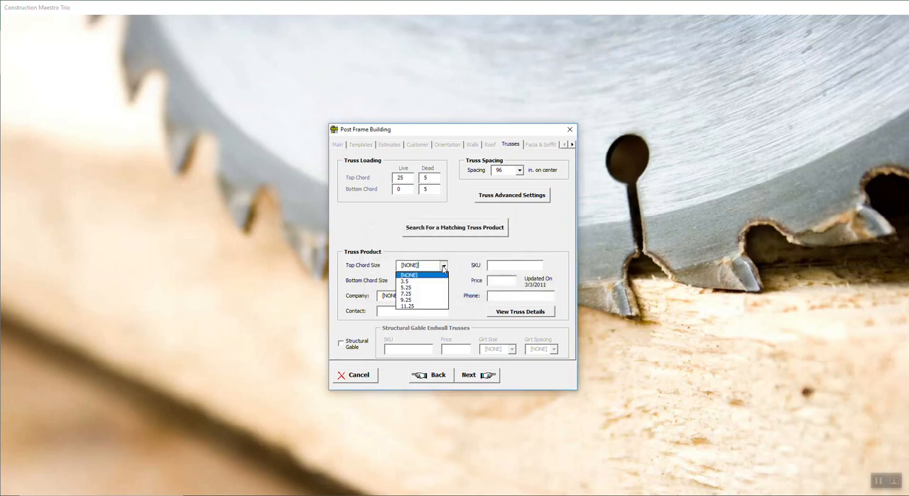
pyautogui.click(405, 288)
pyautogui.click(442, 283)
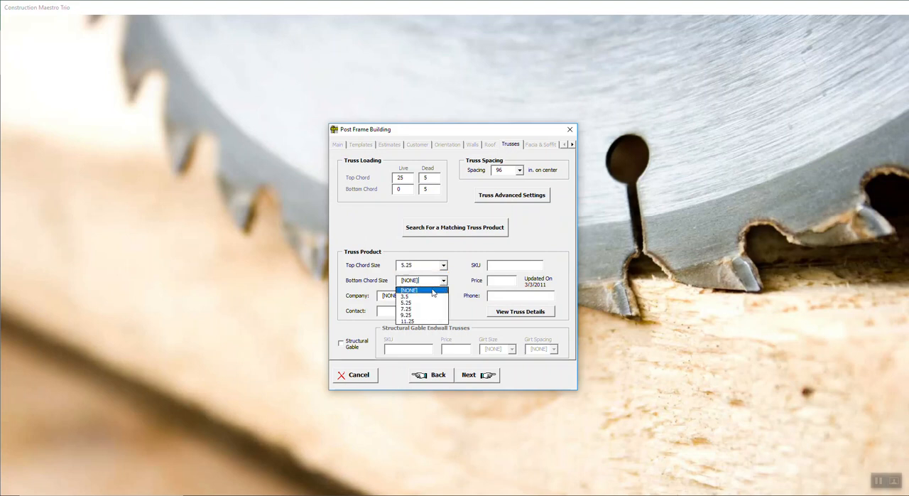
pyautogui.click(423, 303)
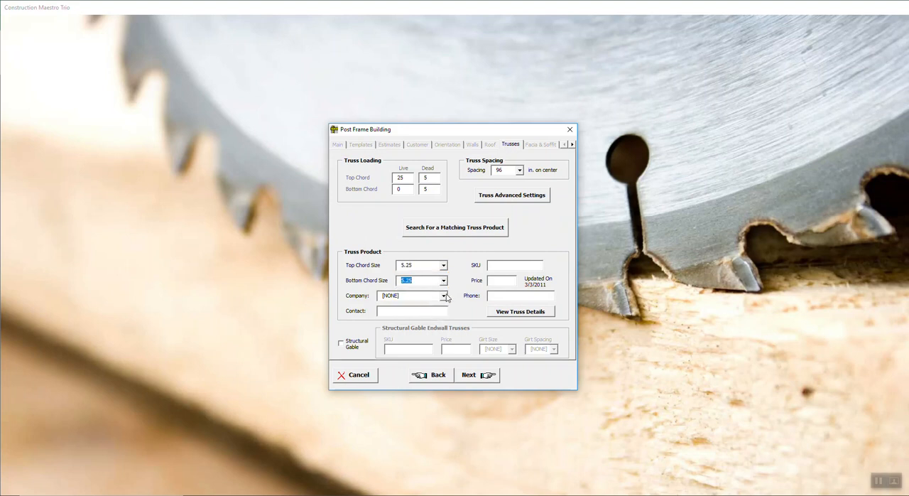
# Choose Heartland Truss as the truss company and enter SO-138 as the standard truss SKU
pyautogui.click(443, 296)
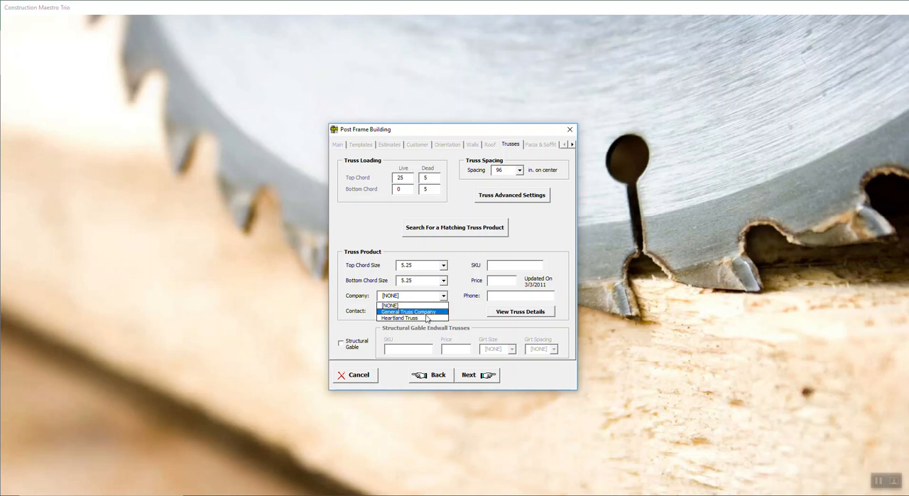
pyautogui.click(426, 318)
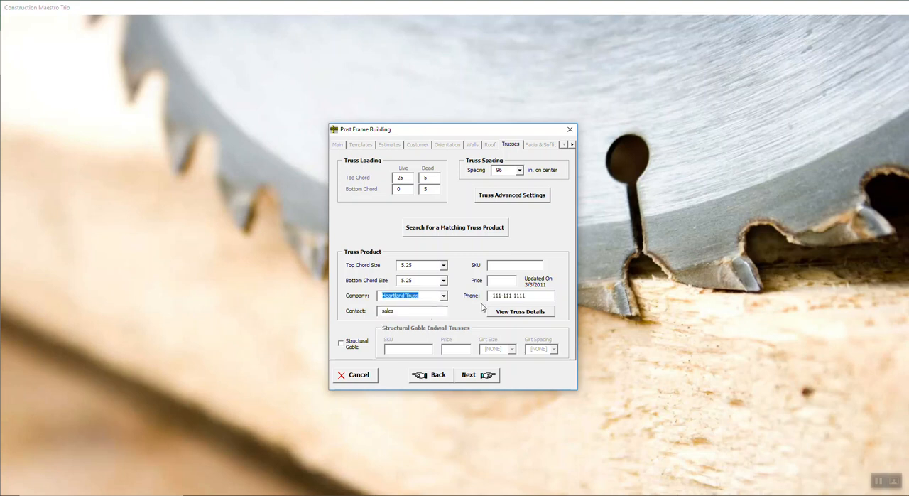
pyautogui.click(508, 266)
pyautogui.write('SO')
# Enable structural gable endwall trusses with SKU SO-139, price 150, girt size 2 x 4 and girt spacing 24
pyautogui.click(341, 346)
pyautogui.click(399, 350)
pyautogui.write('SO')
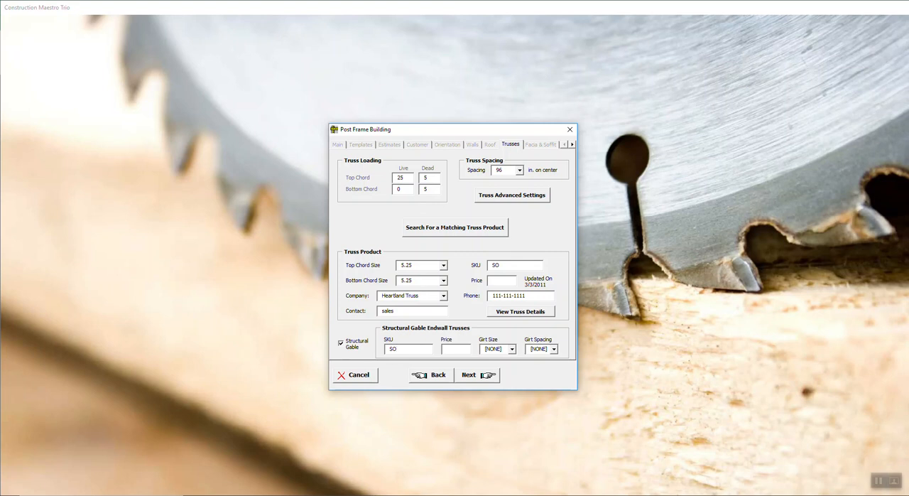
pyautogui.write('150')
pyautogui.press('Tab')
pyautogui.press('Down')
pyautogui.press('Tab')
pyautogui.write('24')
# Set the standard truss price to 100 and continue to the facia and soffit settings
pyautogui.click(497, 283)
pyautogui.write('100')
pyautogui.click(489, 377)
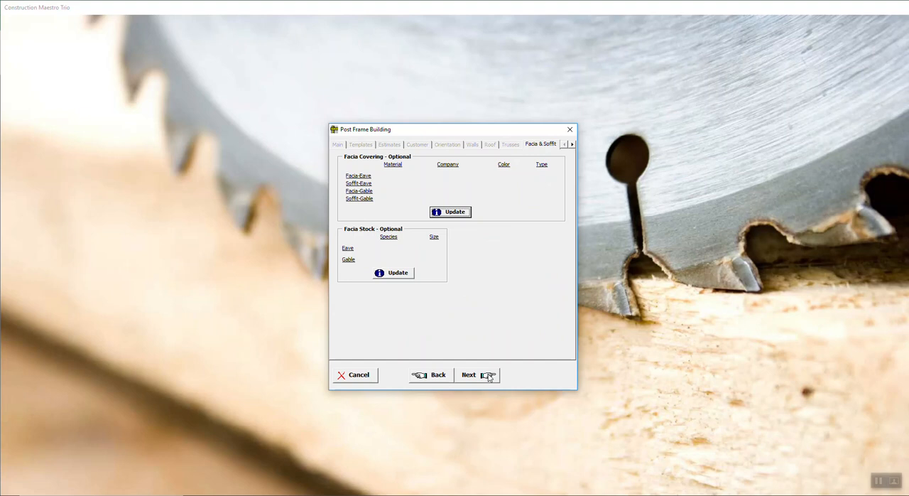
# Return to the truss settings, search for matching products again, and apply the Heartland Truss standard and structural gable trusses
pyautogui.click(436, 376)
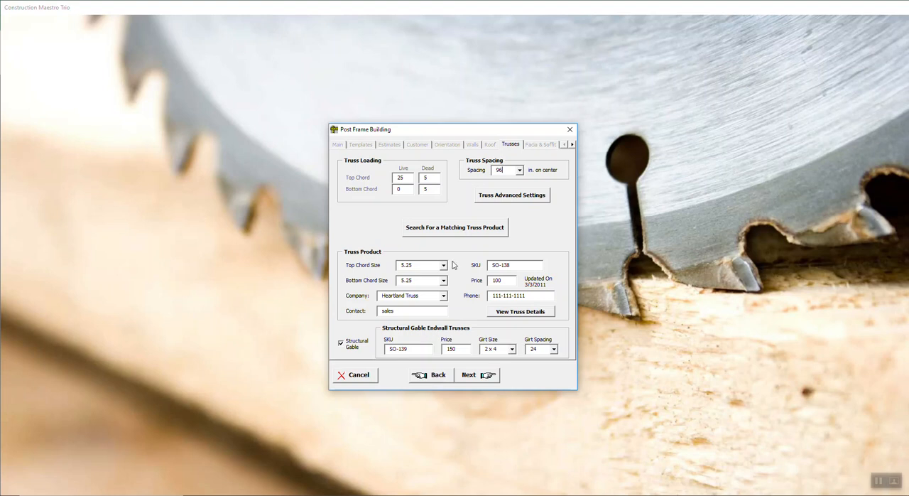
pyautogui.click(455, 228)
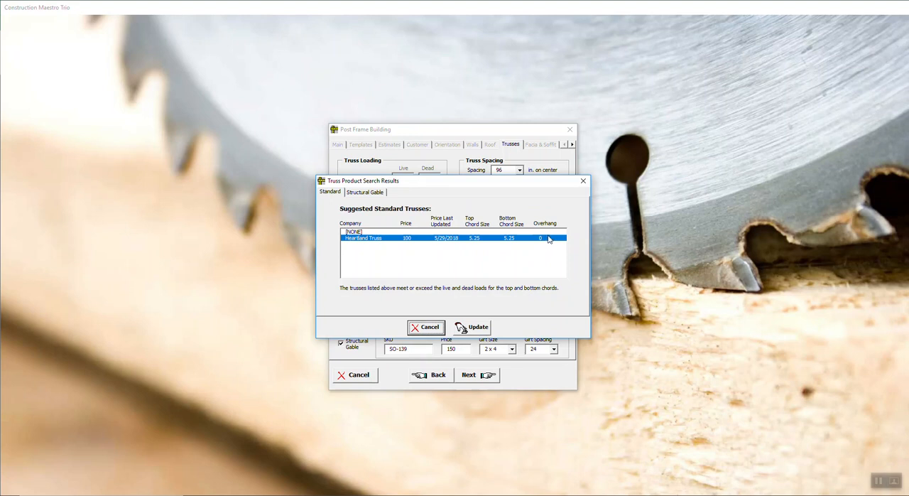
pyautogui.click(377, 193)
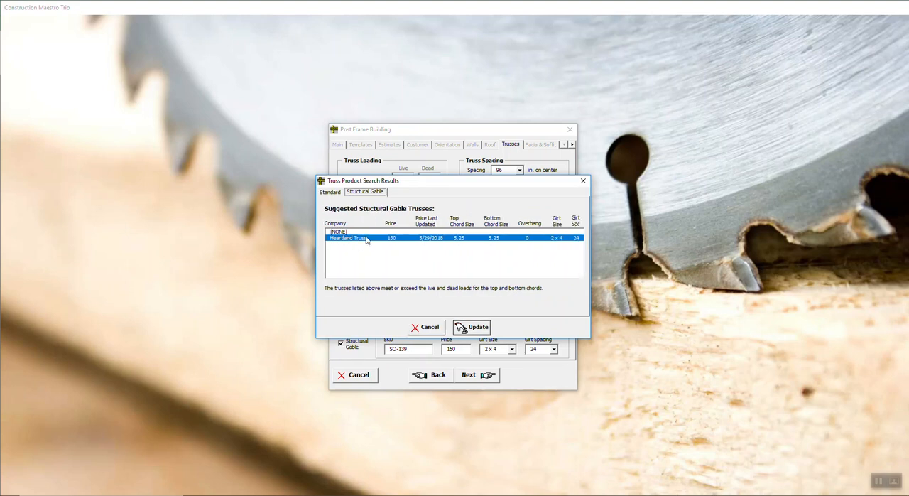
pyautogui.click(484, 328)
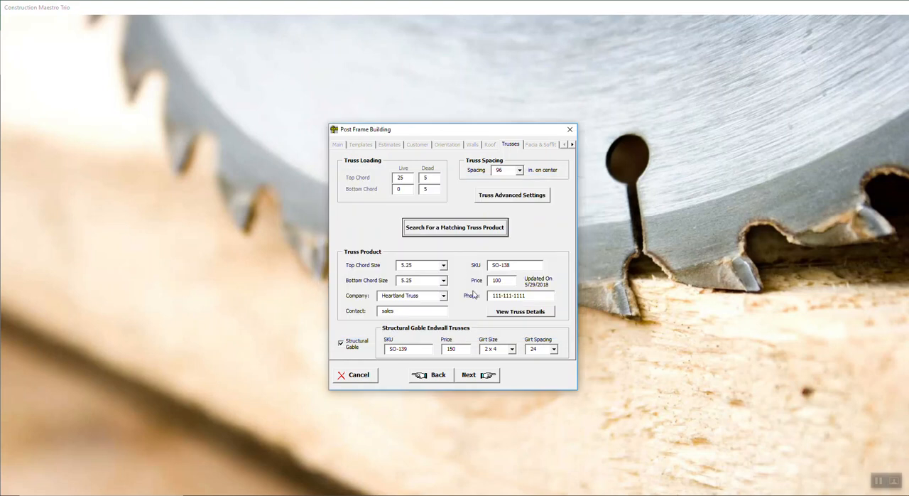
# Leave the optional facia and soffit settings empty and advance to the porch/lean-to settings
pyautogui.click(476, 375)
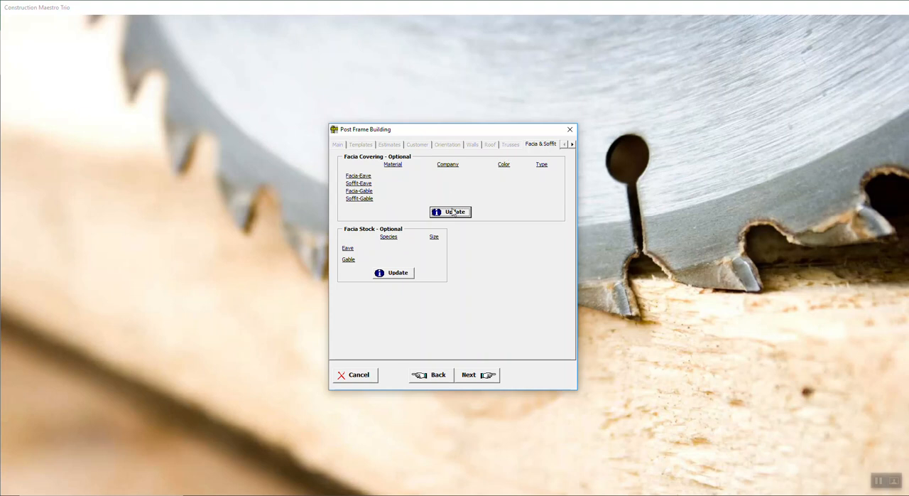
pyautogui.click(479, 379)
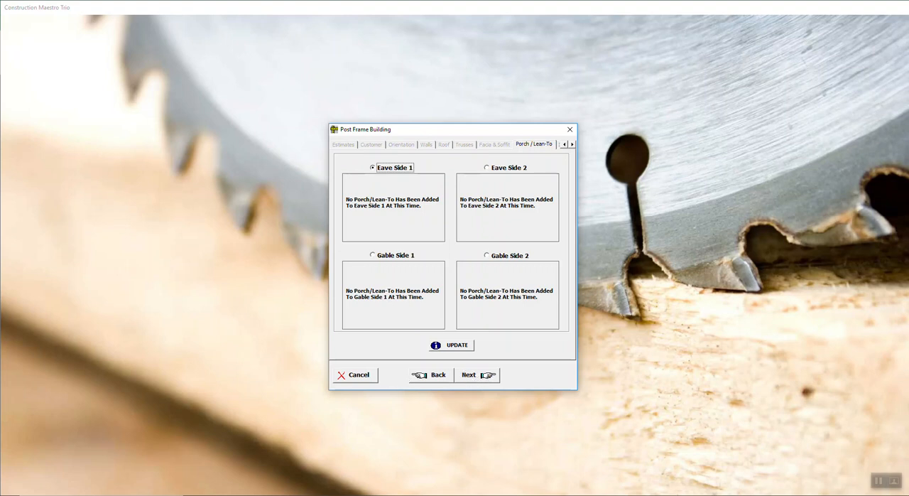
pyautogui.click(336, 493)
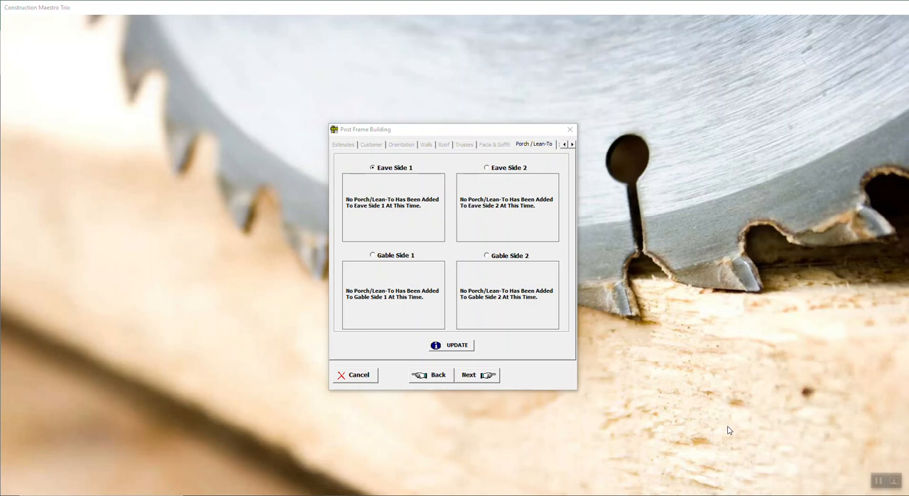